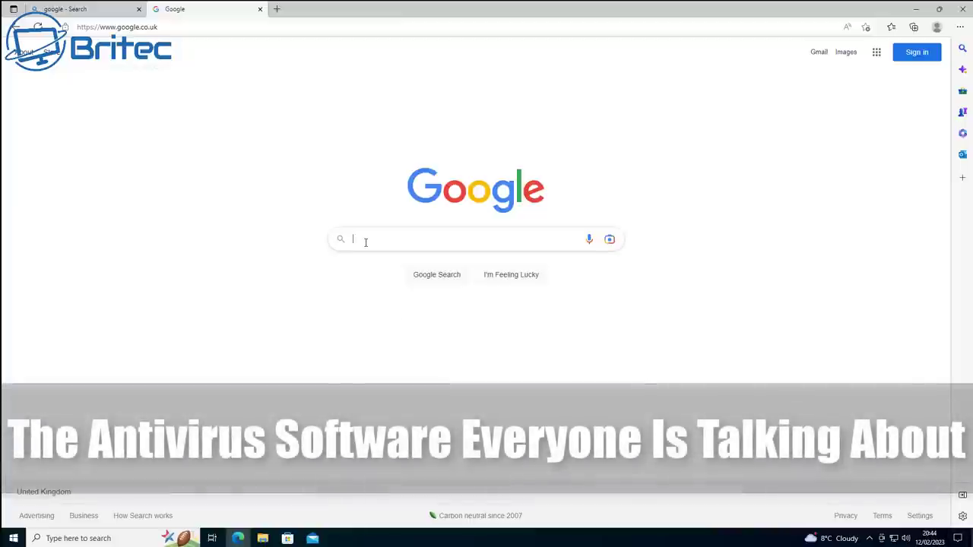
Step: Run a Google search for 'totalav'
click(366, 242)
text(tot)
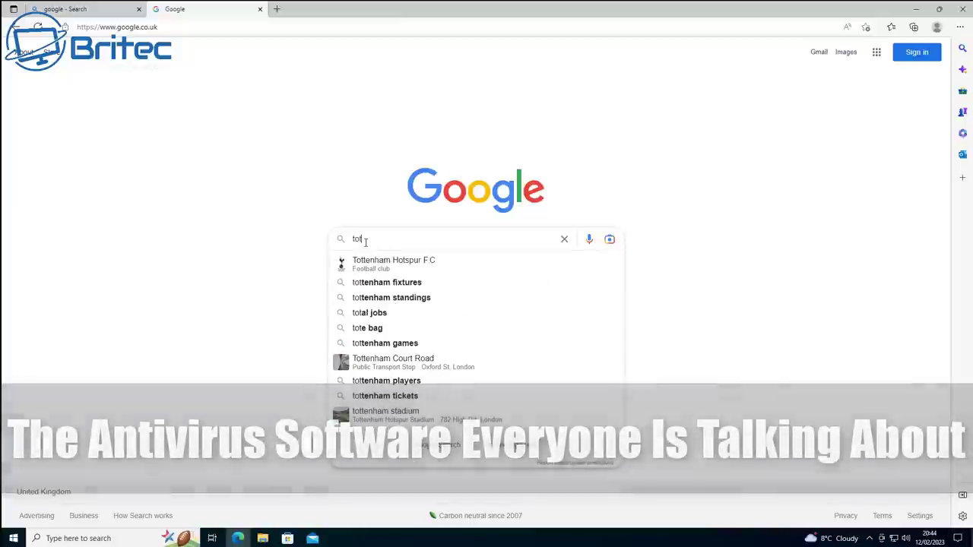
text(alav)
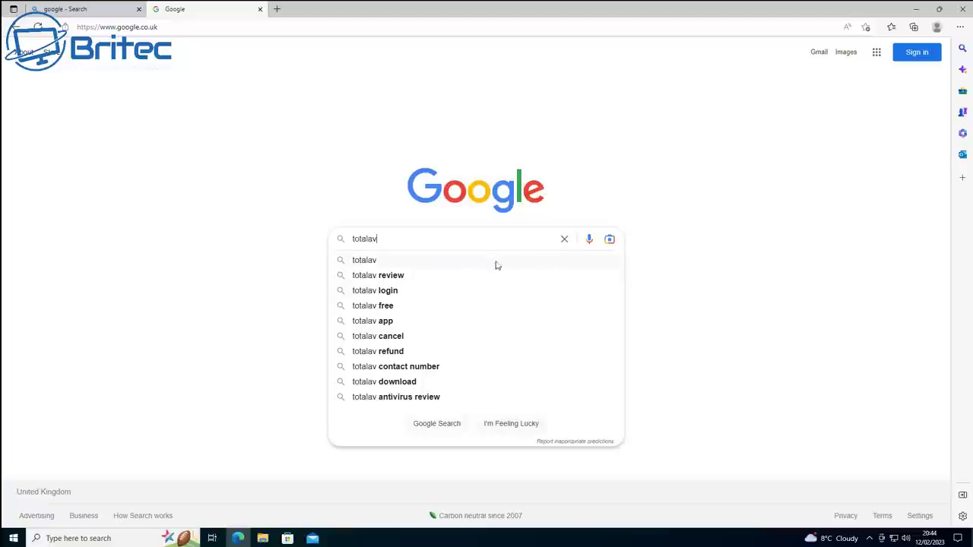
key(Return)
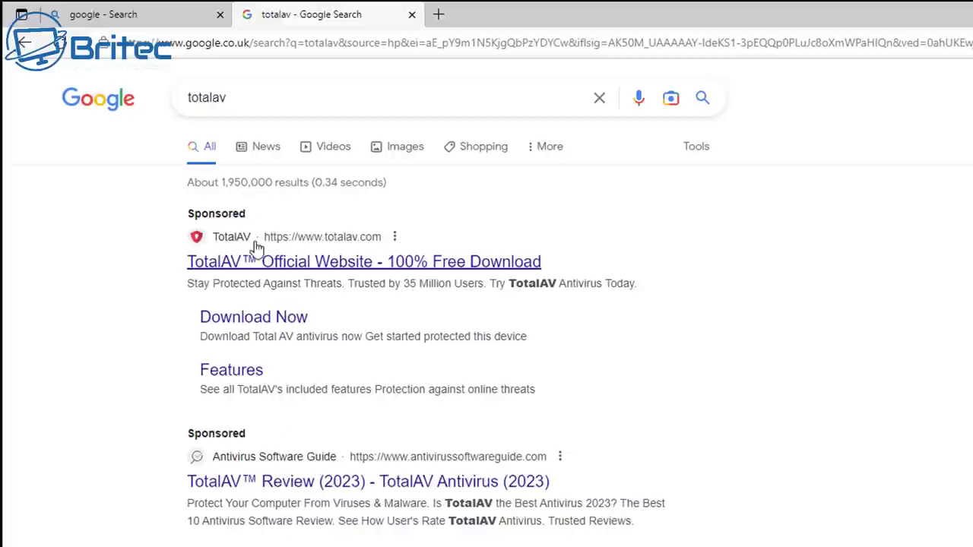
Step: Try the sponsored TotalAV ad, view ESET's insecure-site block details, and return to the results
click(198, 241)
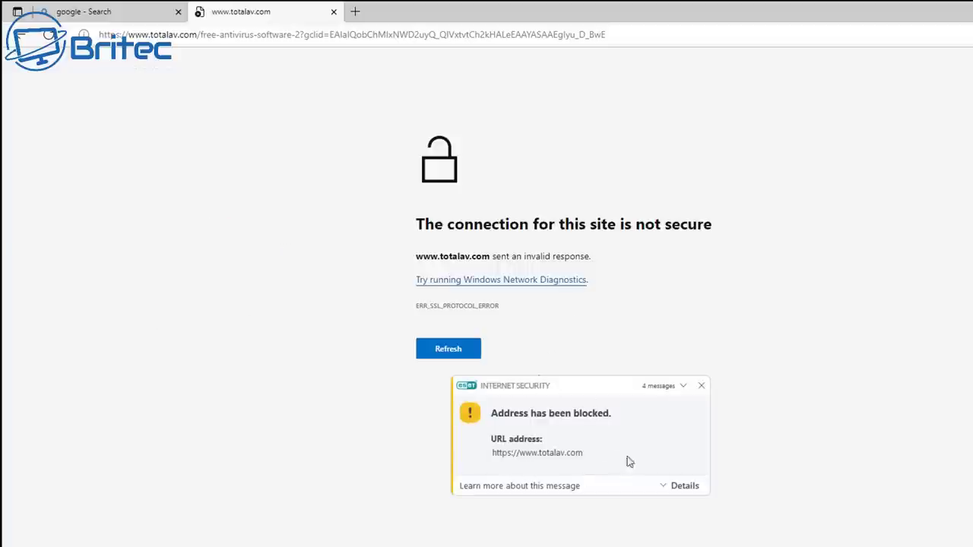
click(681, 487)
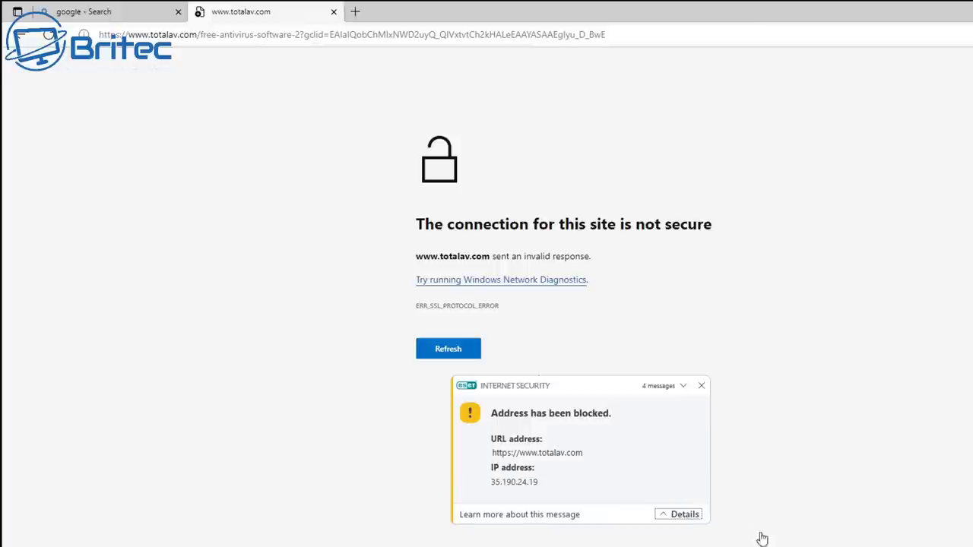
click(701, 386)
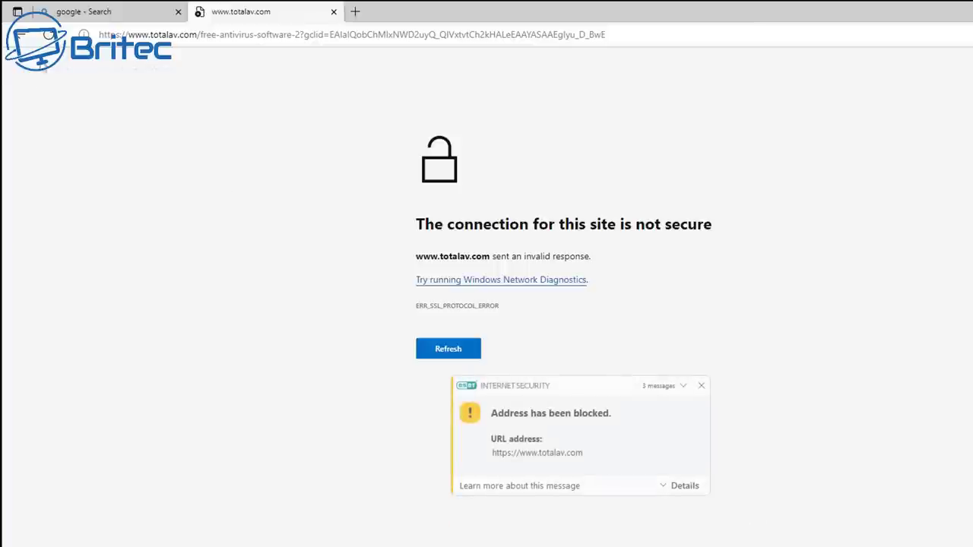
click(19, 35)
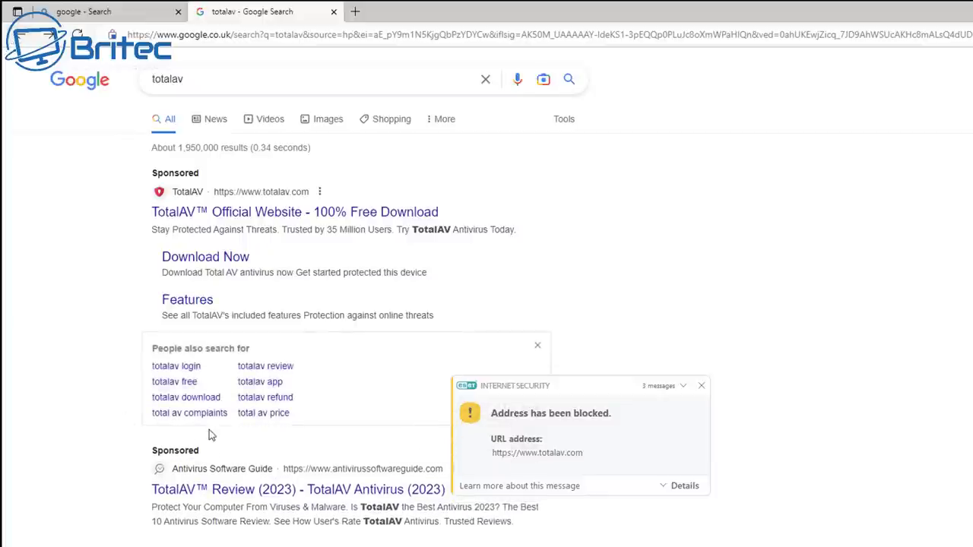
Step: Dismiss the remaining ESET blocked-address notices
click(701, 387)
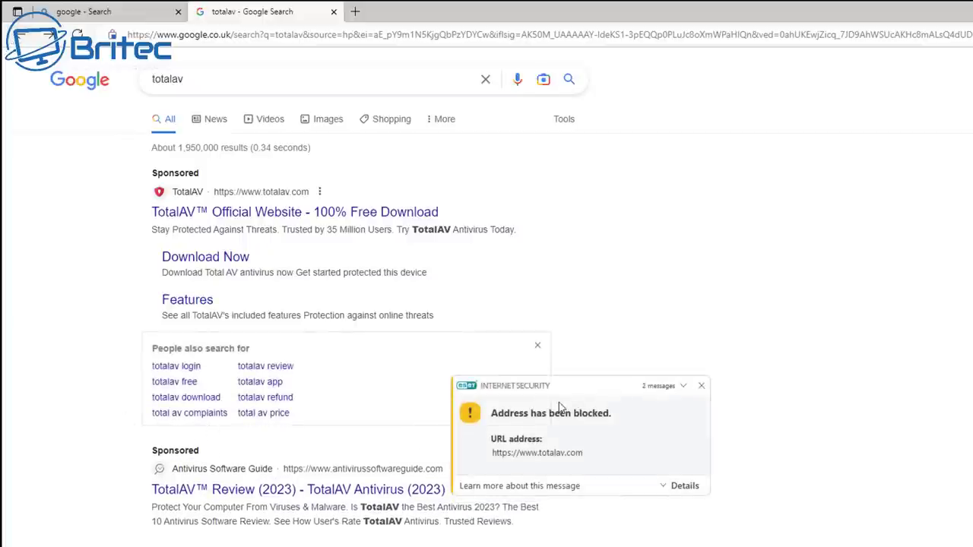
click(702, 387)
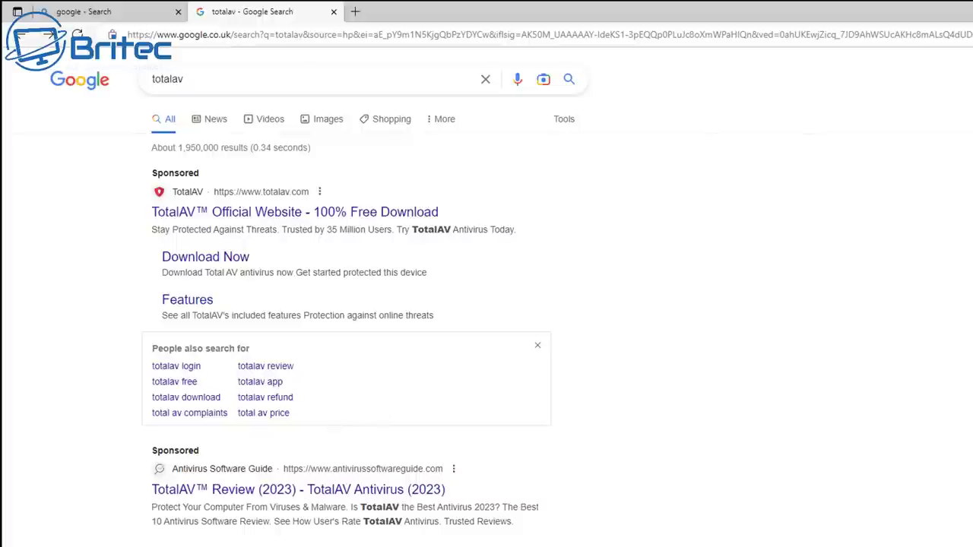
scroll(183, 382, down, 4)
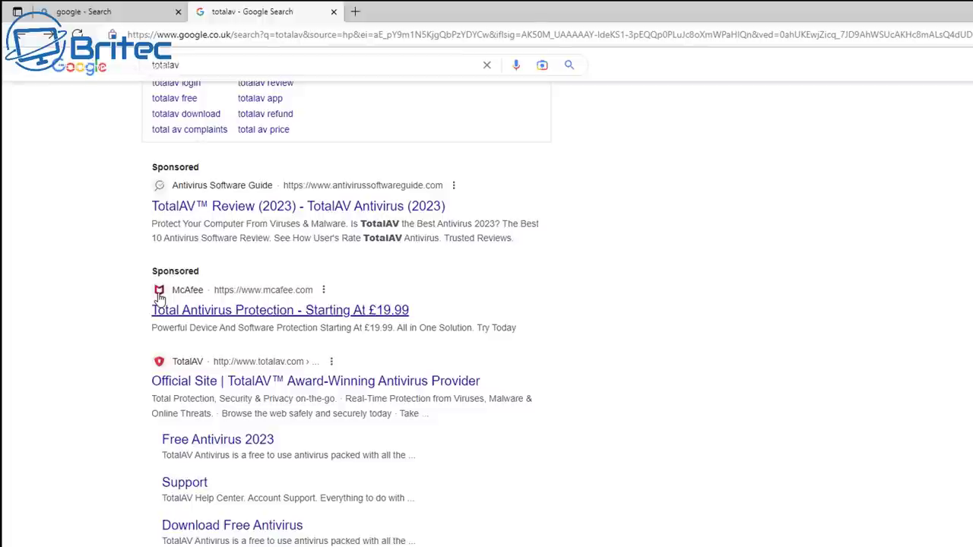
Step: Briefly visit the sponsored McAfee ad, then look through the totalav results back to the top
click(260, 312)
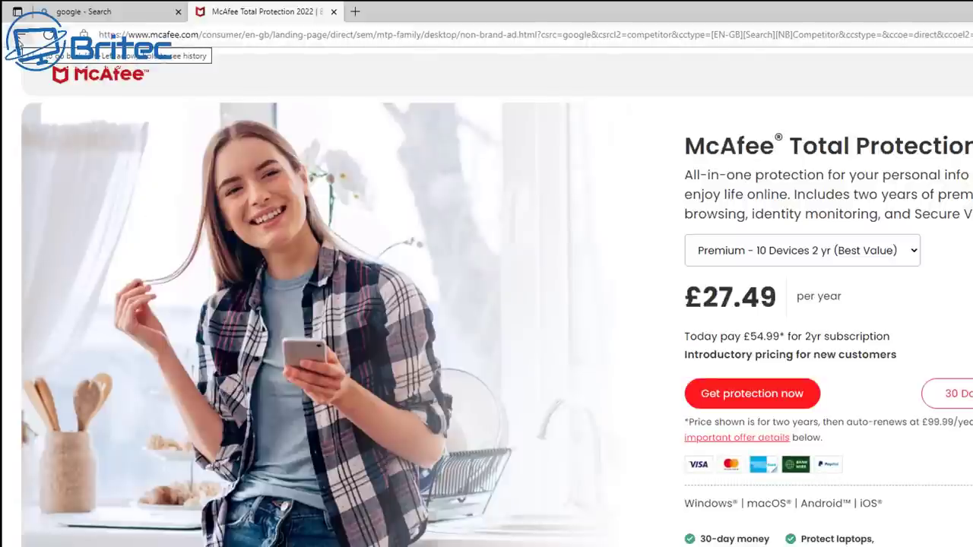
click(19, 35)
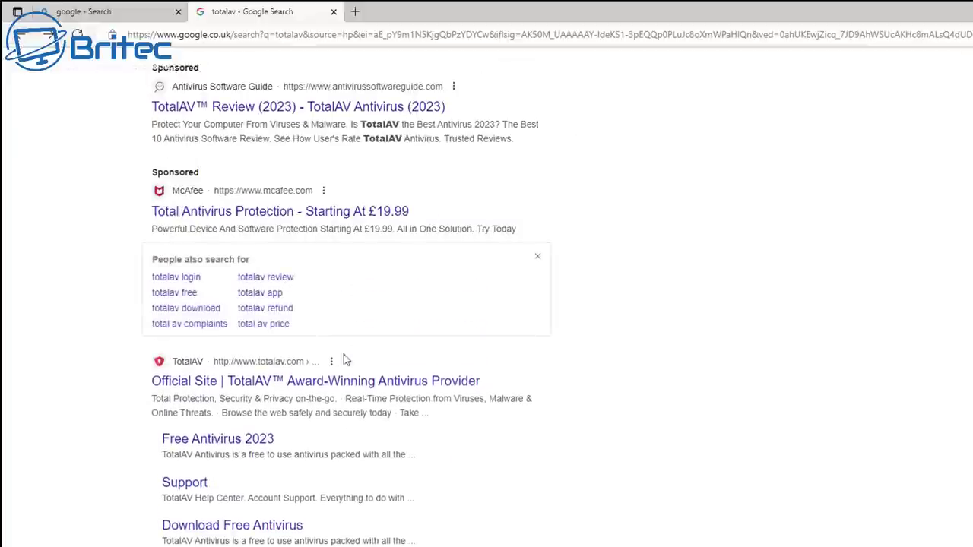
scroll(380, 373, down, 2)
scroll(417, 396, down, 1)
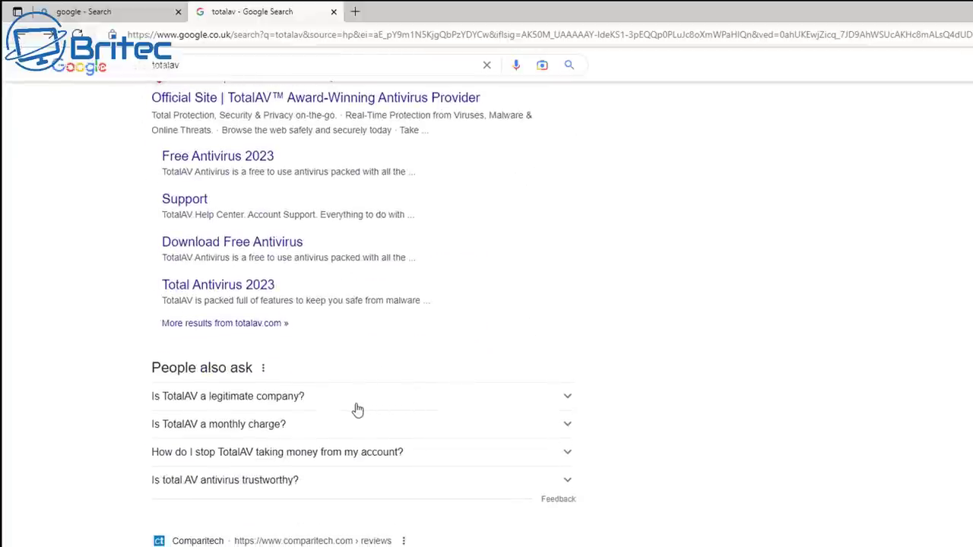
scroll(357, 410, down, 2)
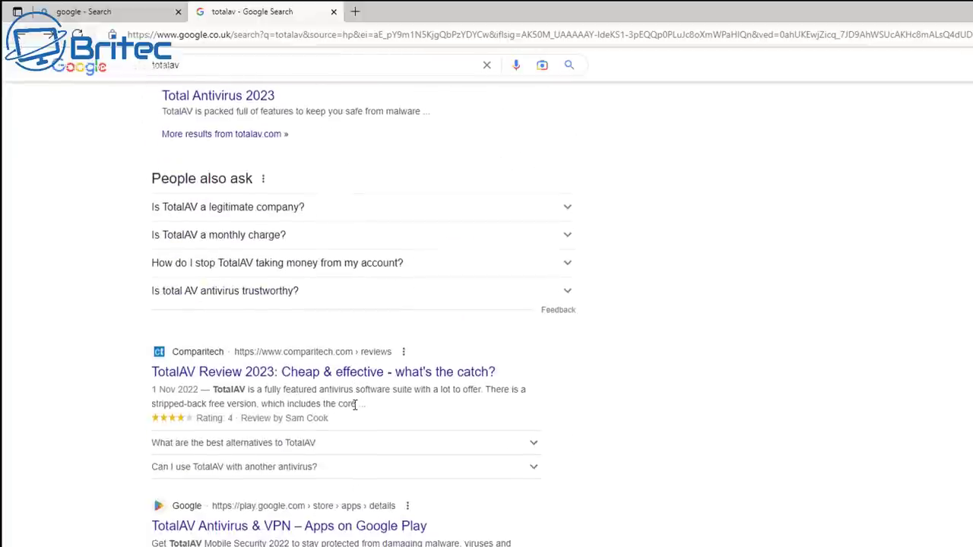
scroll(354, 405, down, 1)
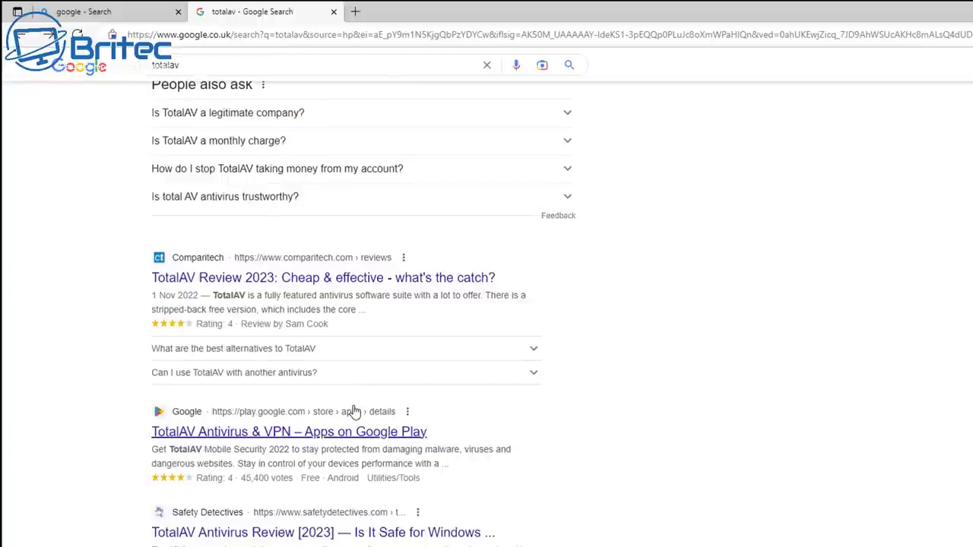
scroll(354, 411, up, 9)
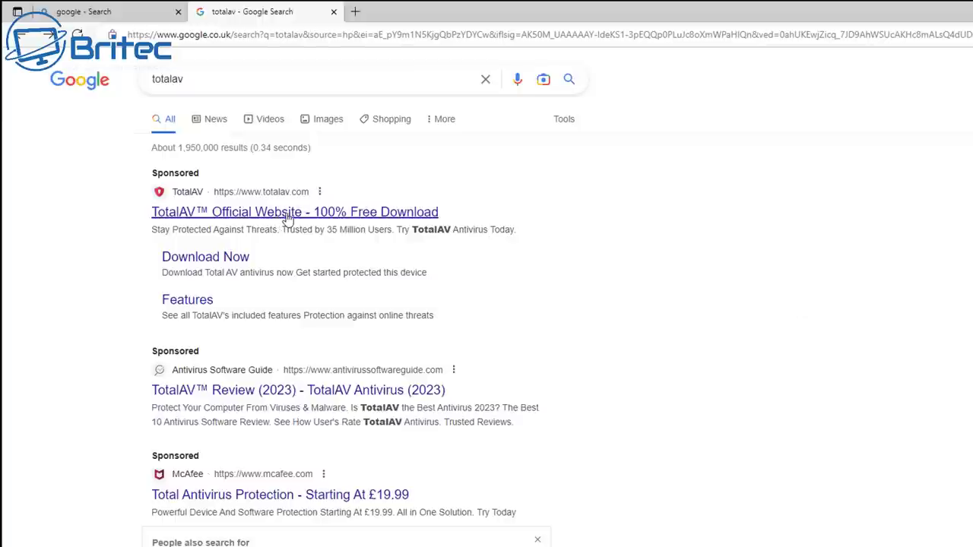
Step: Reopen the TotalAV official site and download TotalAV.exe with Free Download
click(288, 216)
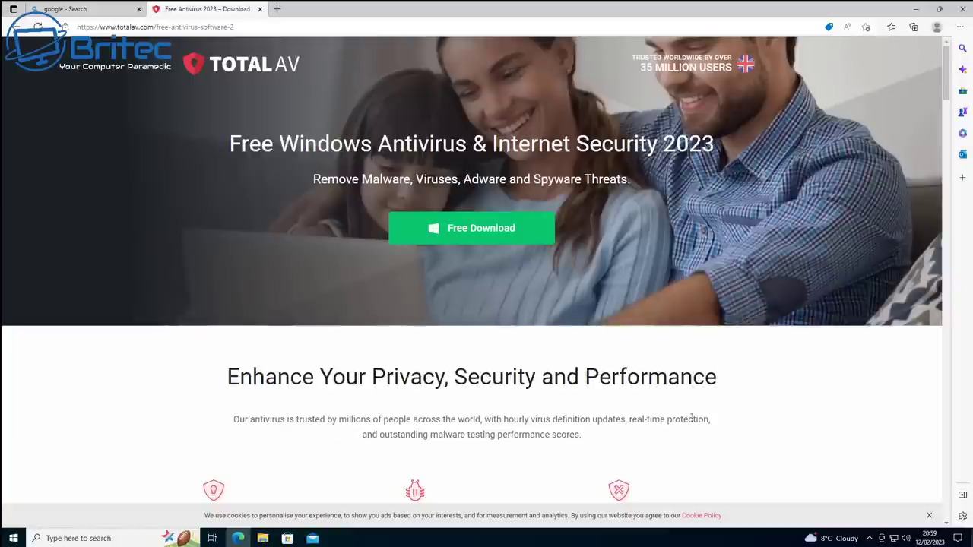
click(469, 239)
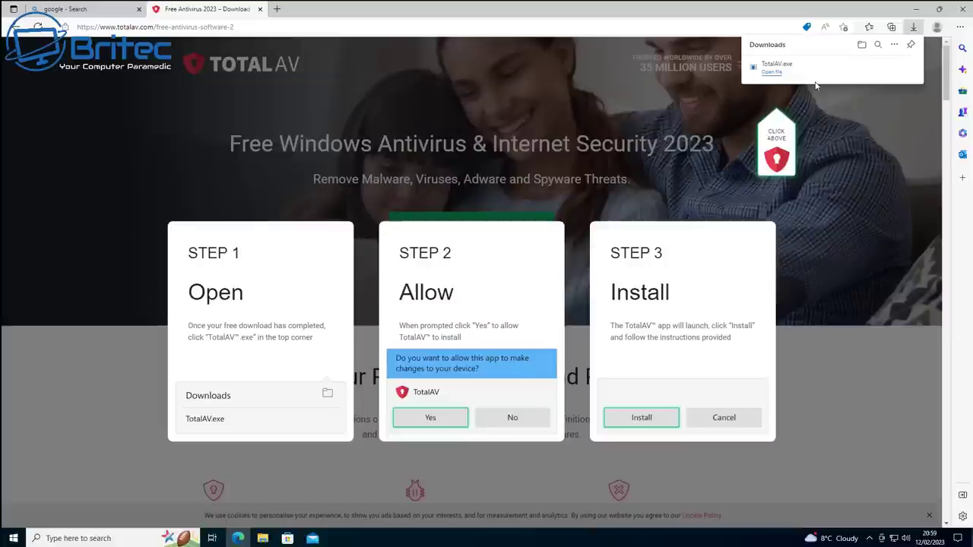
Step: Run TotalAV.exe, approve the UAC prompt, and launch the first Smart Scan after installation
click(769, 72)
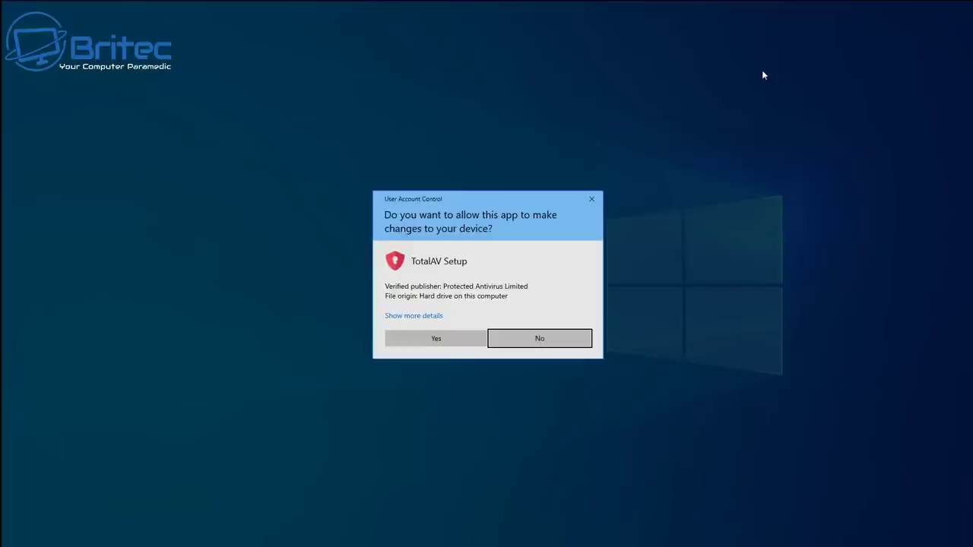
click(433, 342)
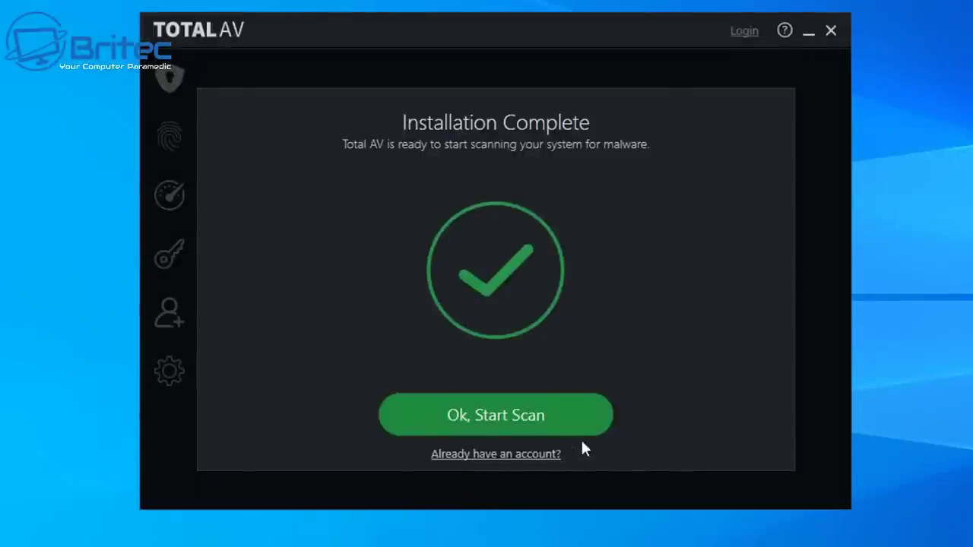
click(523, 423)
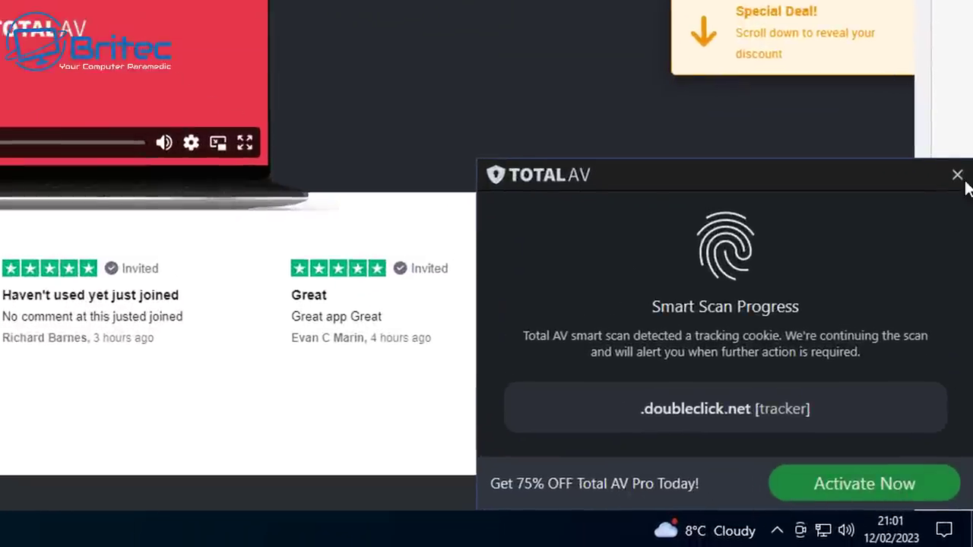
Step: Close the Smart Scan Progress pop-up and minimise Edge to reveal the scan summary
click(958, 175)
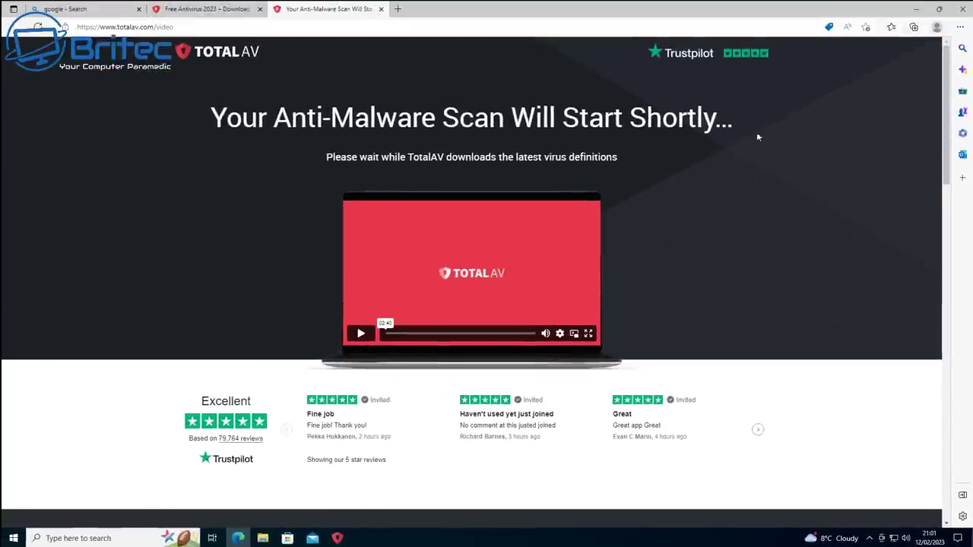
click(919, 9)
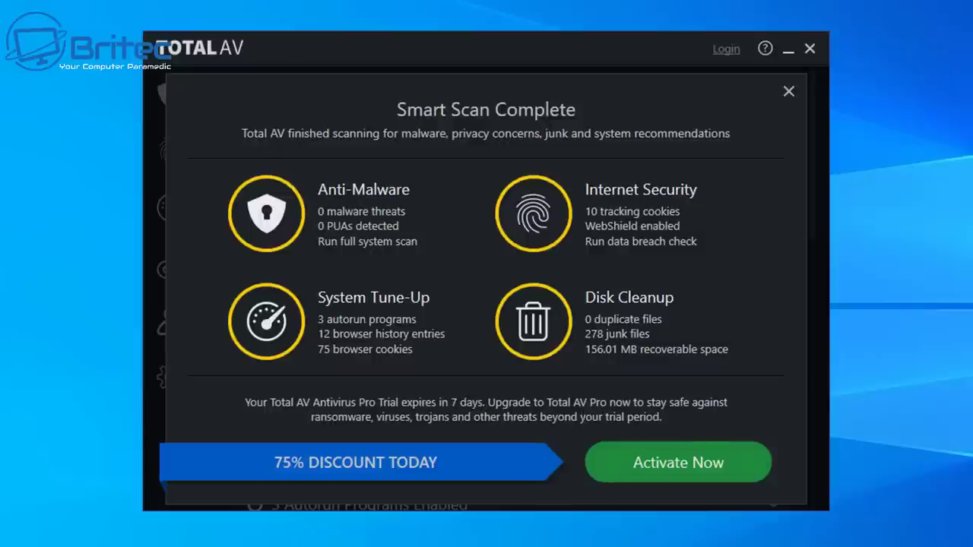
Step: Close the Smart Scan Complete overlay to see the 10 tracking cookies and 156.01 MB junk files
click(788, 93)
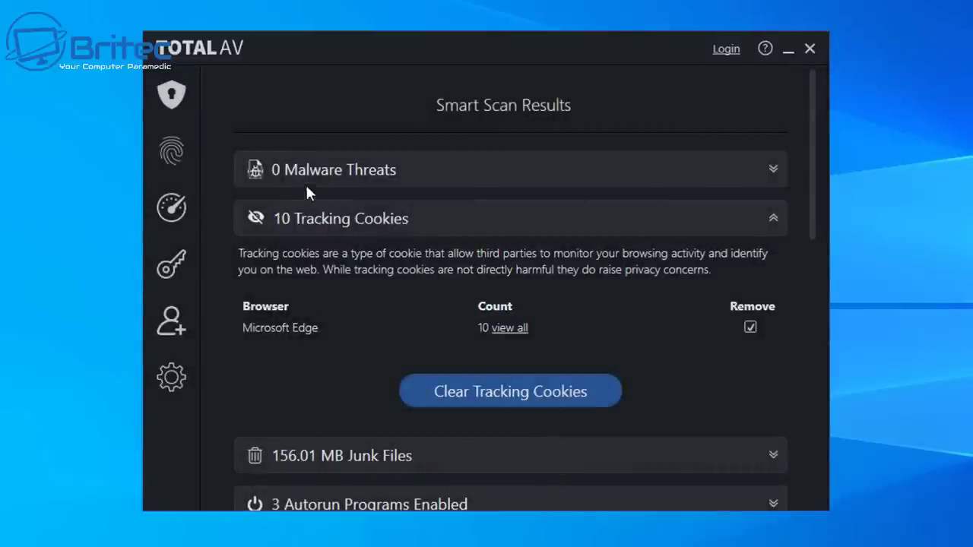
mouse_move(187, 141)
mouse_move(171, 95)
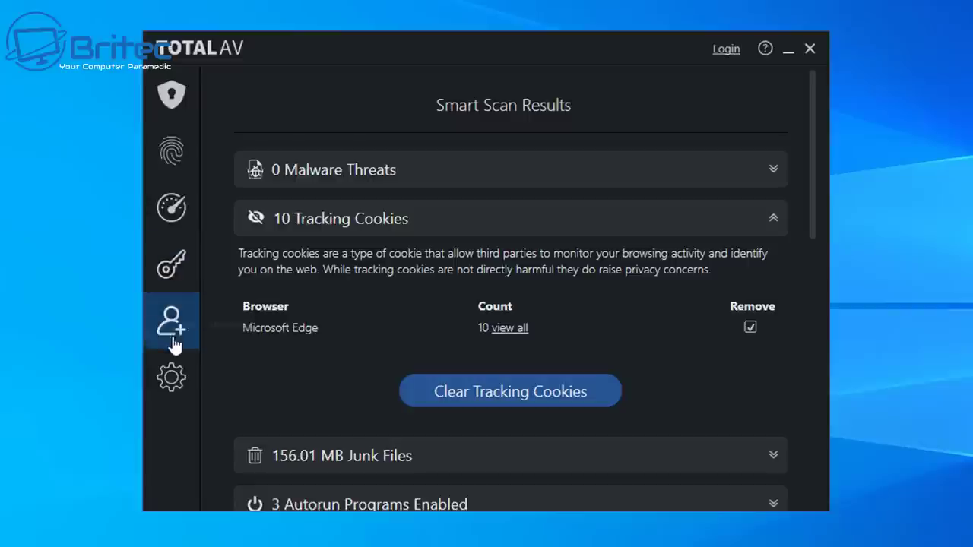
mouse_move(165, 213)
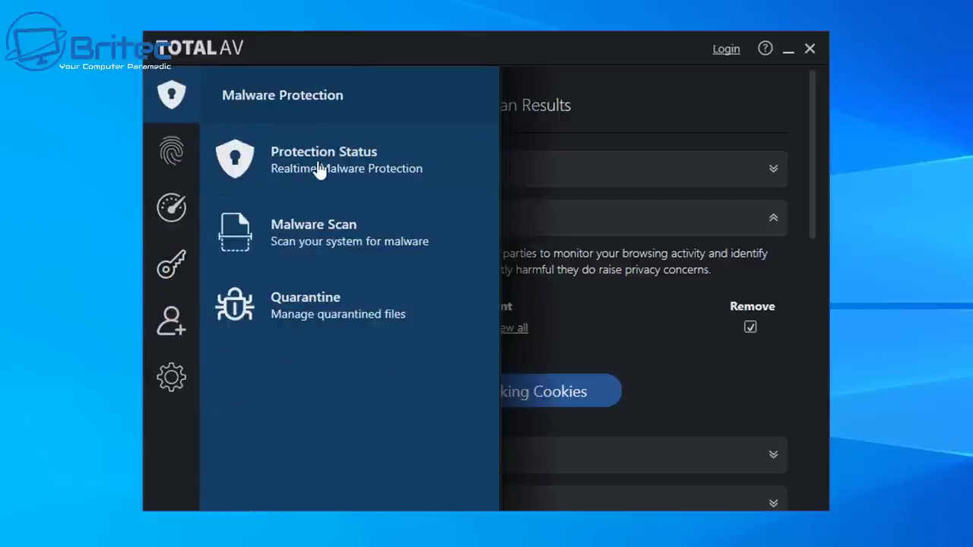
Step: Open Protection Status from the Malware Protection menu
click(319, 176)
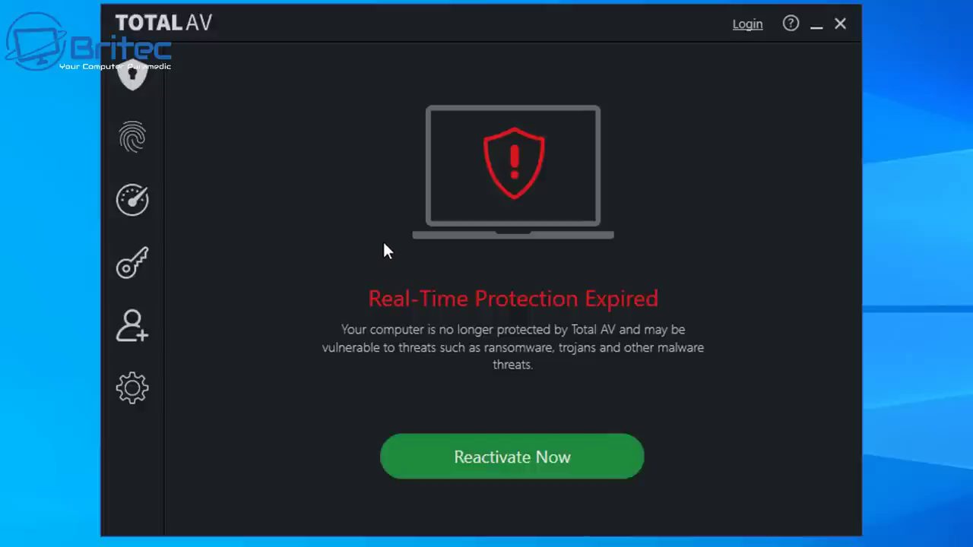
Step: Browse the sidebar menus, then try Enable Protection on the Malware Protection status page
click(134, 139)
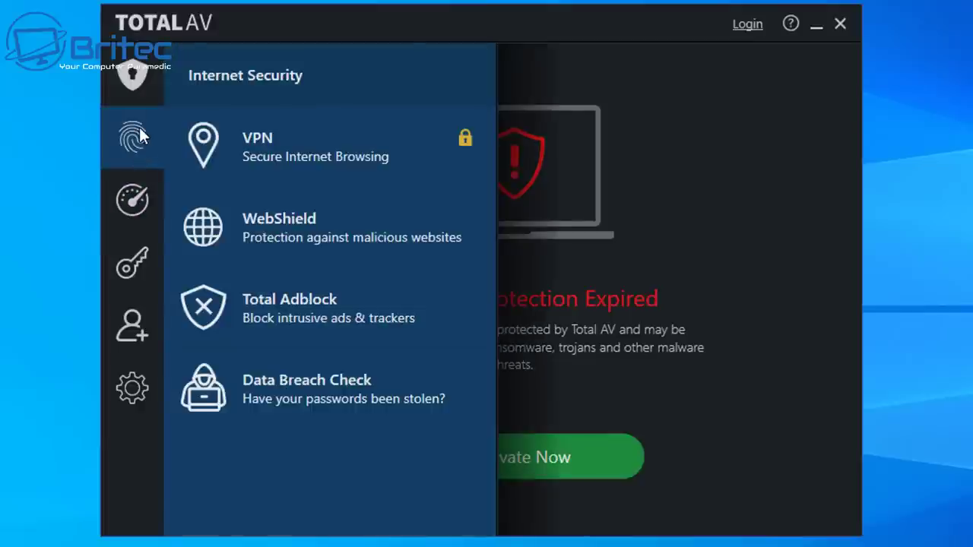
click(141, 211)
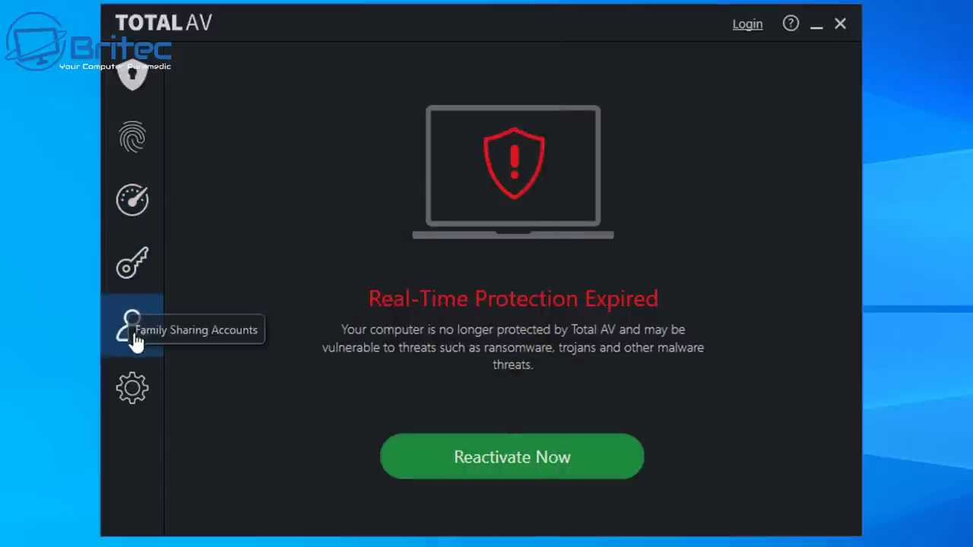
click(126, 60)
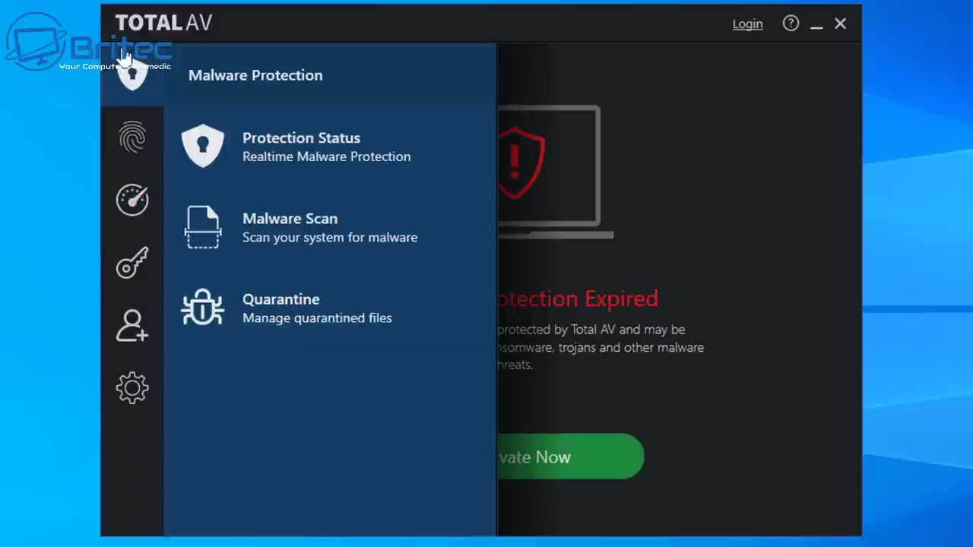
click(272, 151)
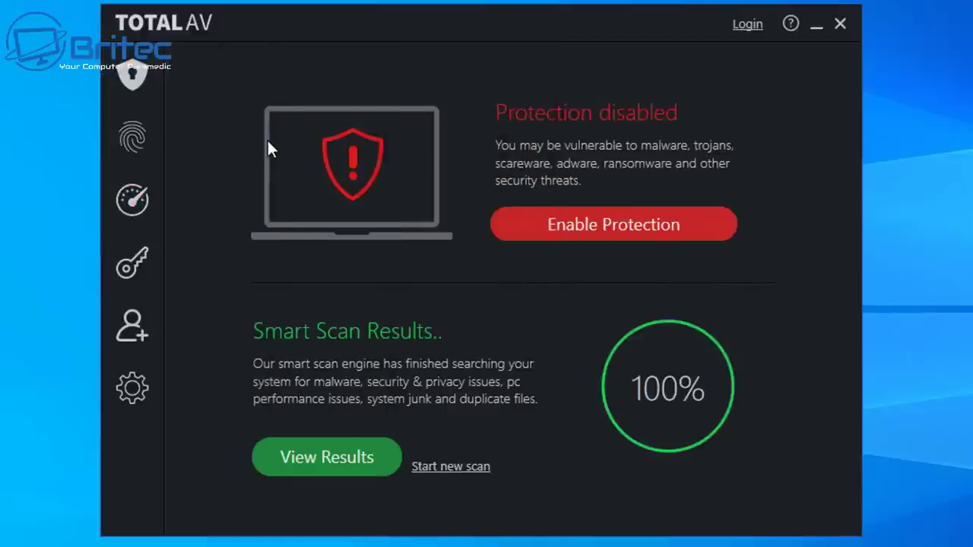
click(636, 232)
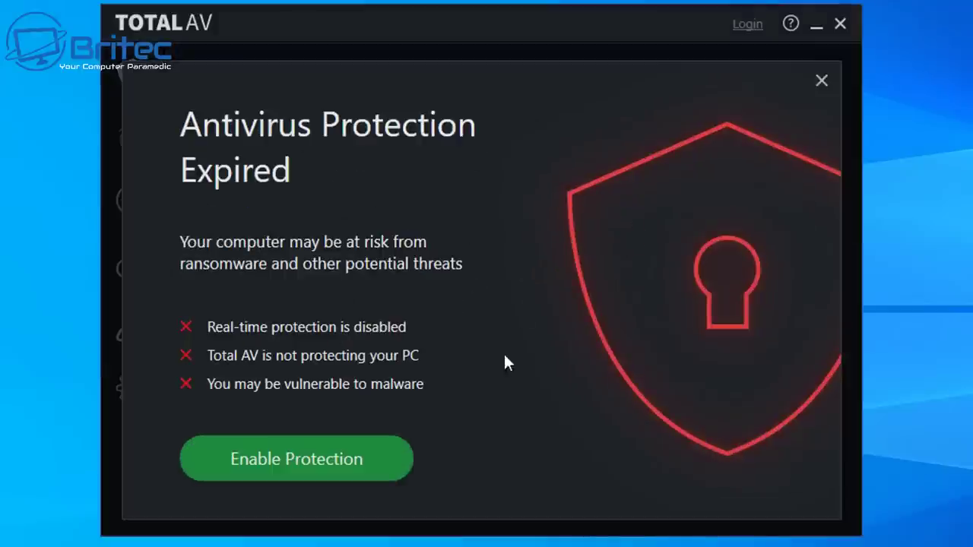
Step: Choose Enable Protection in the Antivirus Protection Expired dialog
click(314, 471)
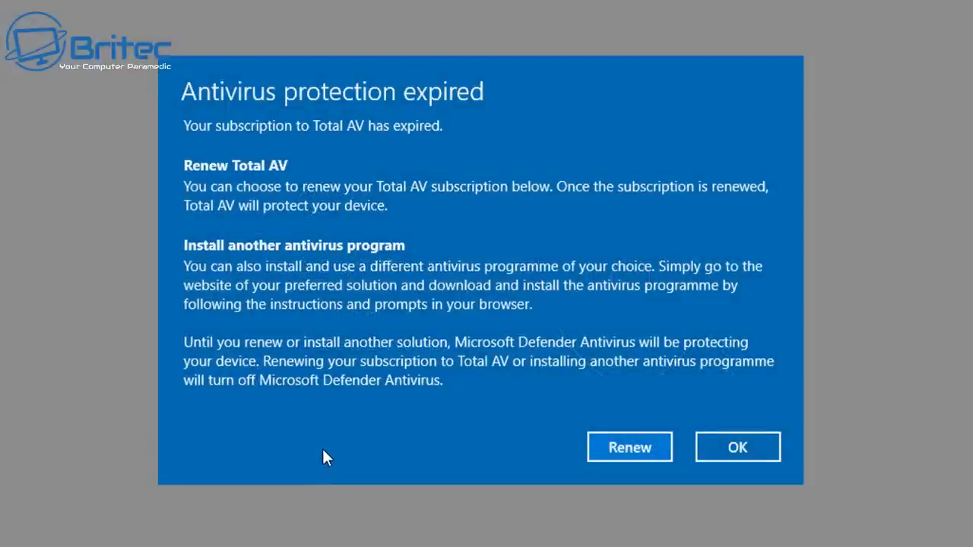